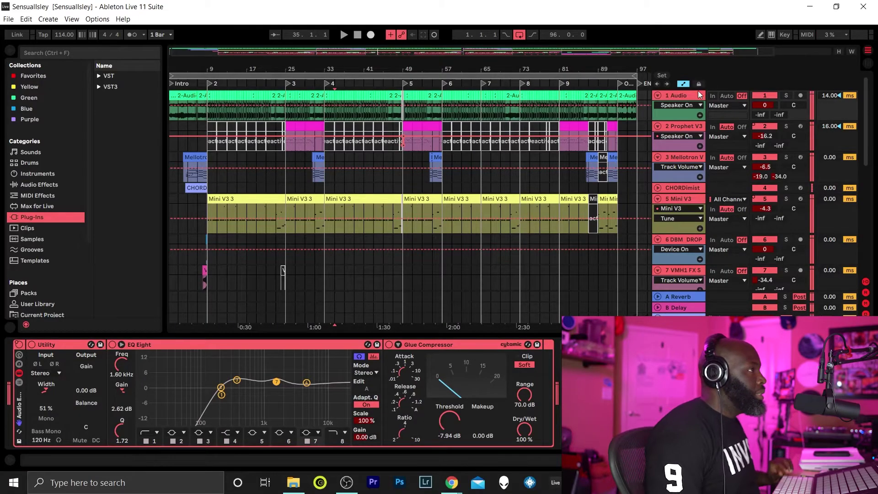
Collapse all tracks and set the audio export's rendered track to Selected Tracks Only, leaving the export settings without rendering.
left_click(659, 96, "alt")
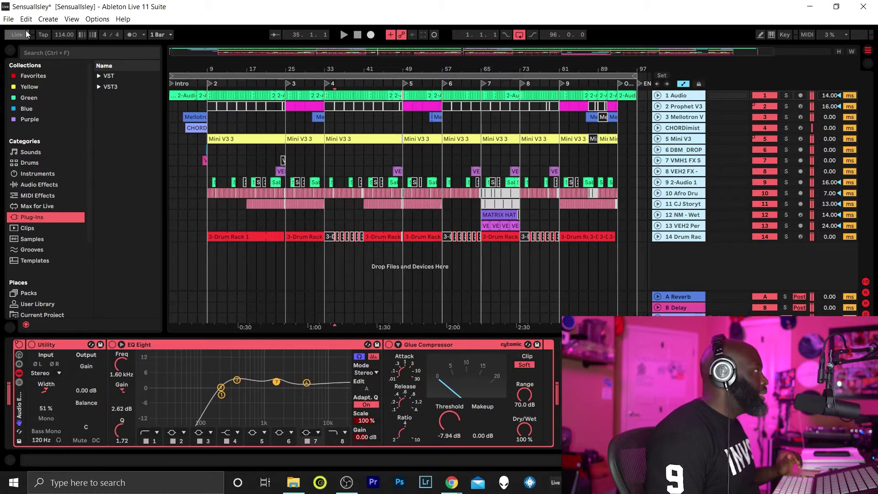
left_click(8, 19)
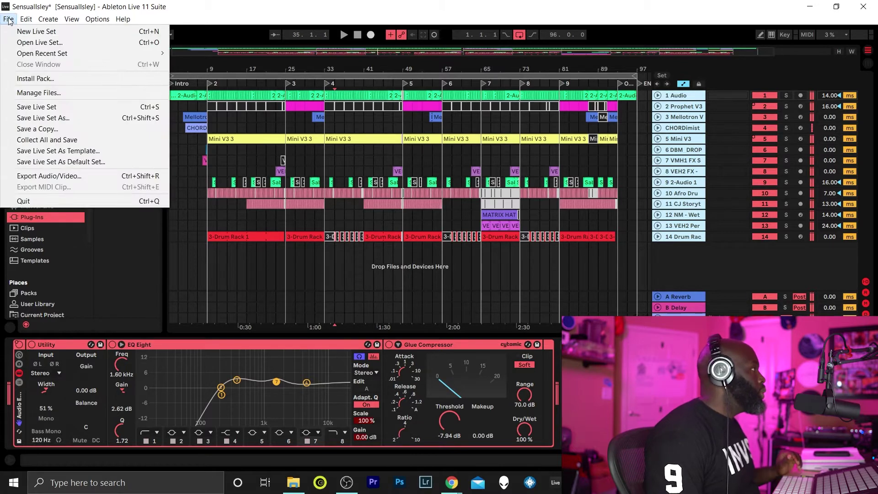
left_click(65, 177)
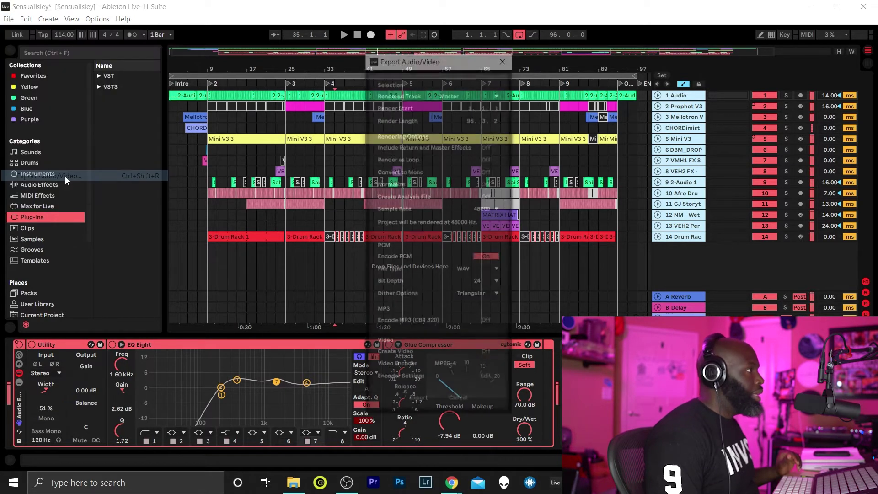
left_click(461, 97)
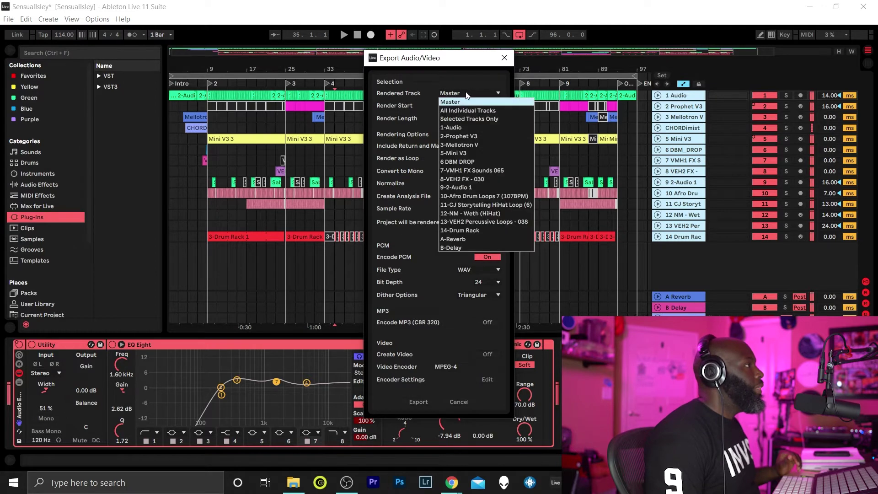
left_click(477, 122)
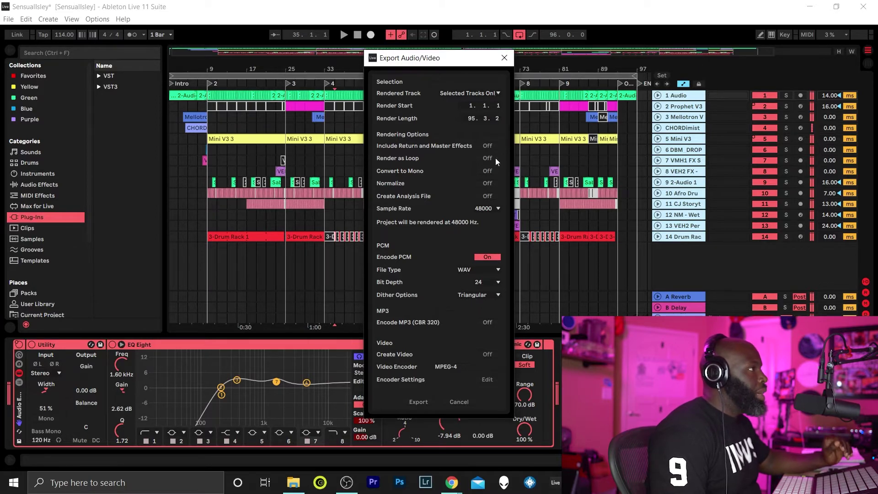
left_click(505, 59)
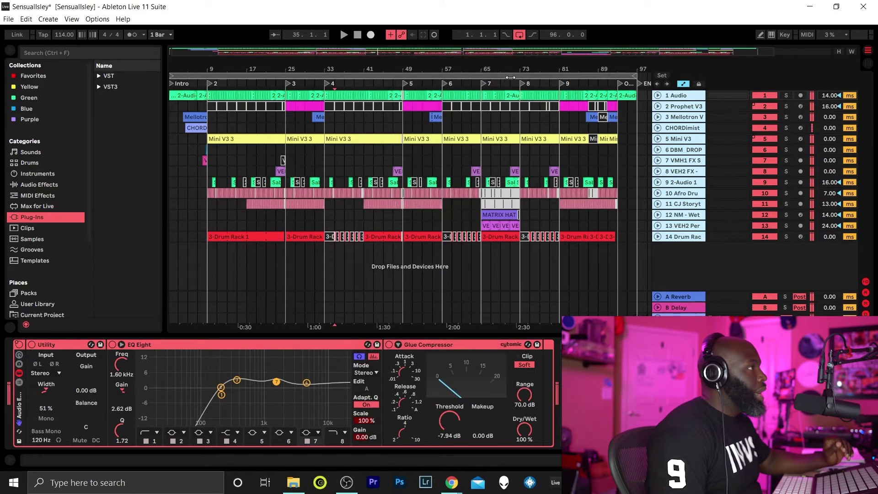
Select the full loop range across all tracks and set the audio export to render Selected Tracks Only.
left_click(511, 76)
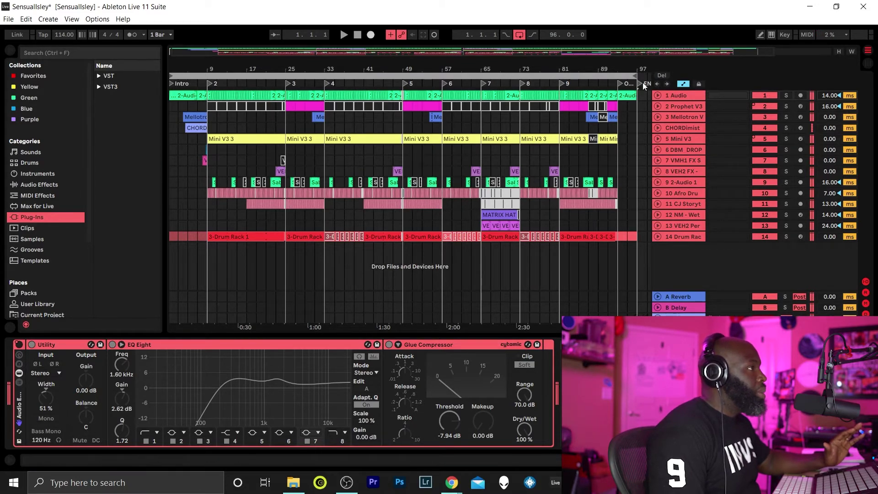
left_click(8, 19)
left_click(49, 176)
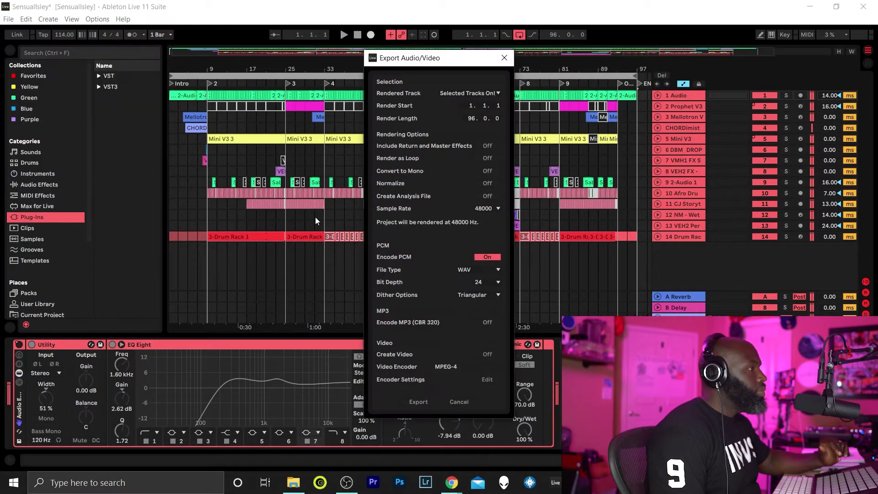
left_click(471, 93)
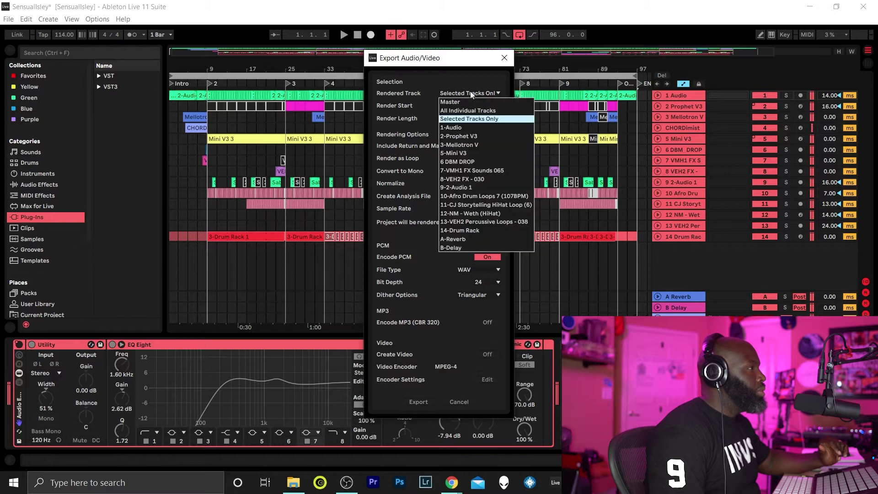
left_click(469, 120)
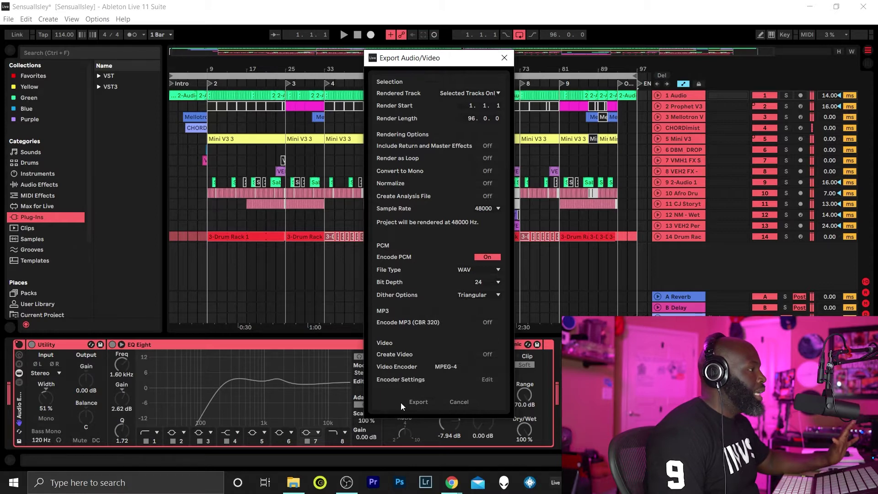
Export the selected tracks as WAV files named SensualIsley into the SensualIsley STEMS folder.
left_click(422, 403)
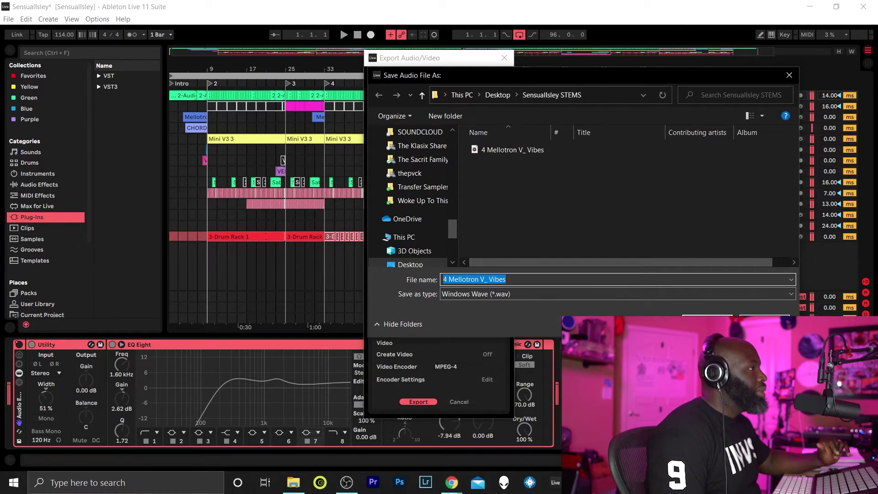
double_click(523, 281)
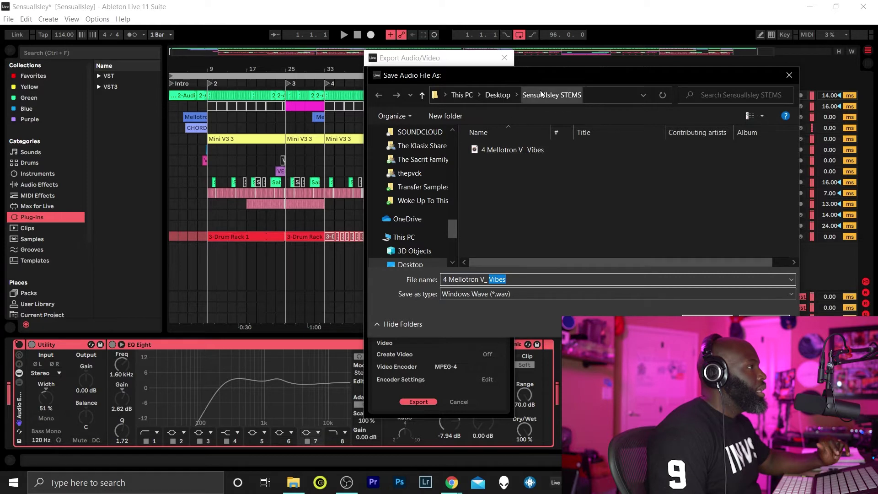
left_click(521, 283)
left_click_drag(521, 282, 440, 282)
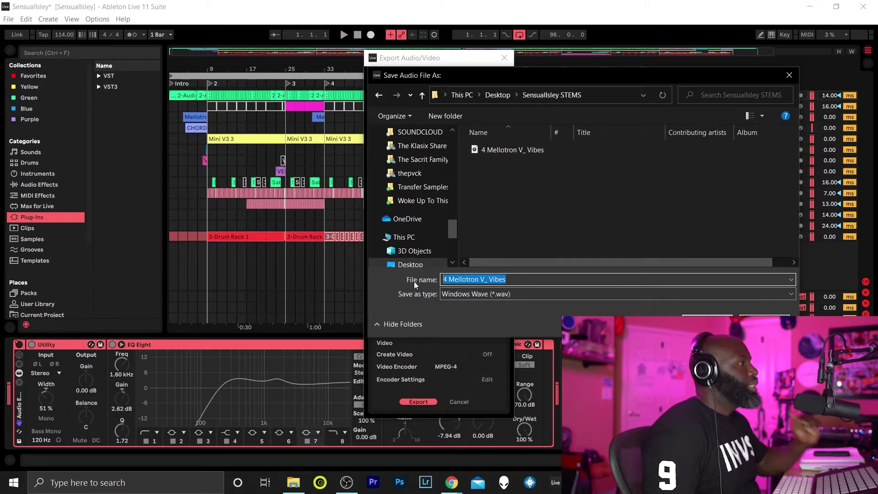
type("S")
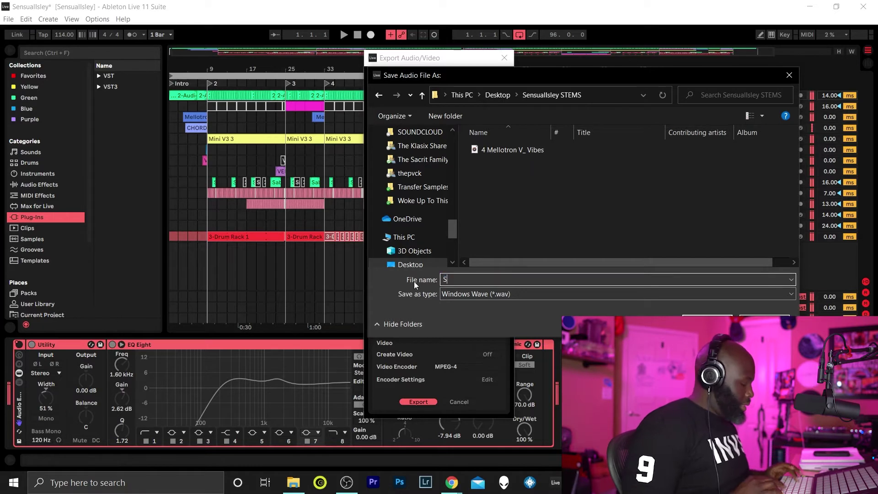
type("Esnaul")
key("BackSpace")
key("BackSpace")
key("BackSpace")
key("BackSpace")
key("BackSpace")
key("BackSpace")
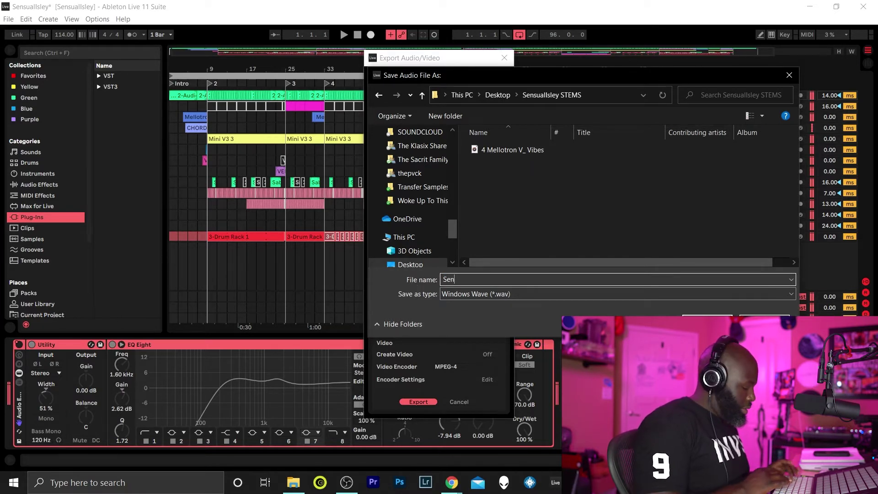
type("ensuallsley")
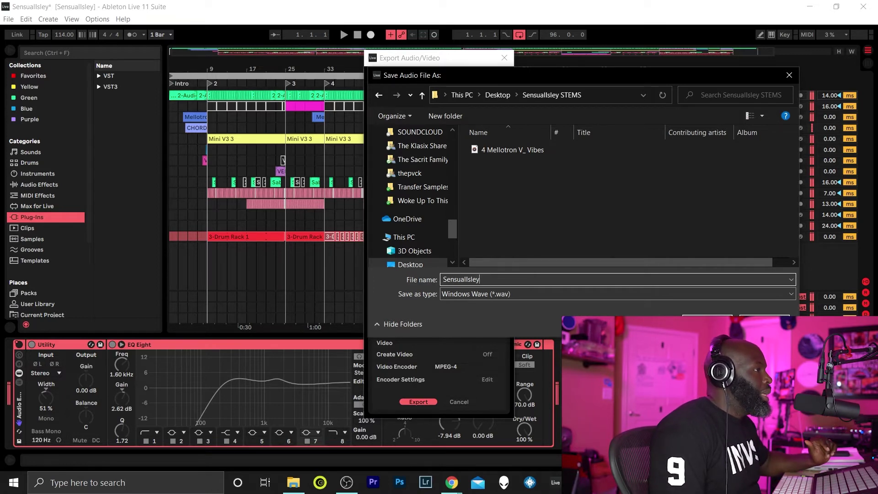
key("Return")
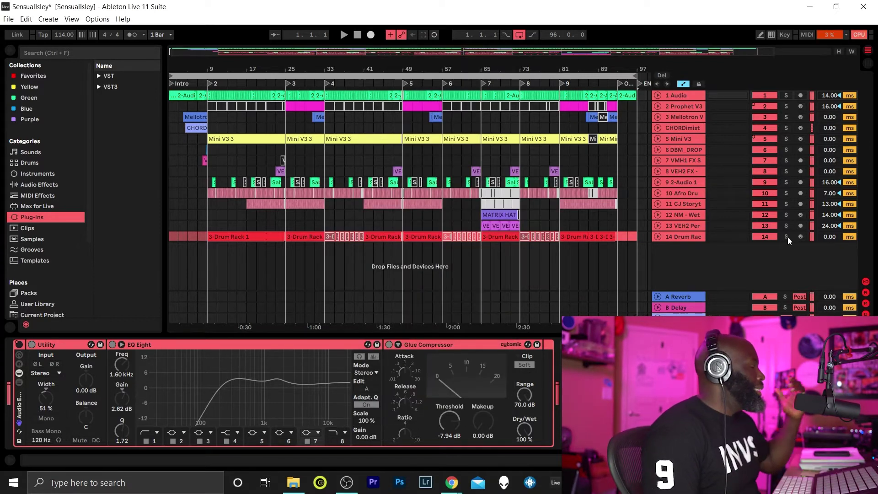
Expand all tracks, solo the 14 Drum Rack track and audition it from bar 25.
left_click(658, 237, "alt")
key("Down")
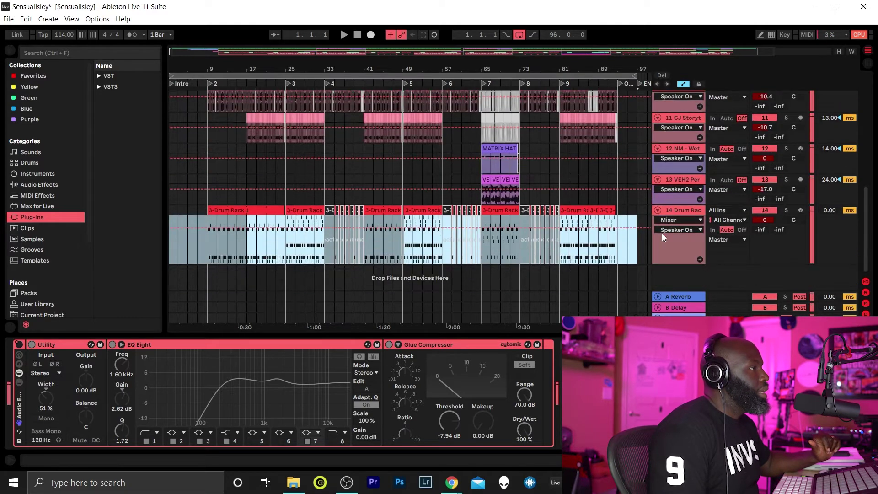
left_click(564, 291)
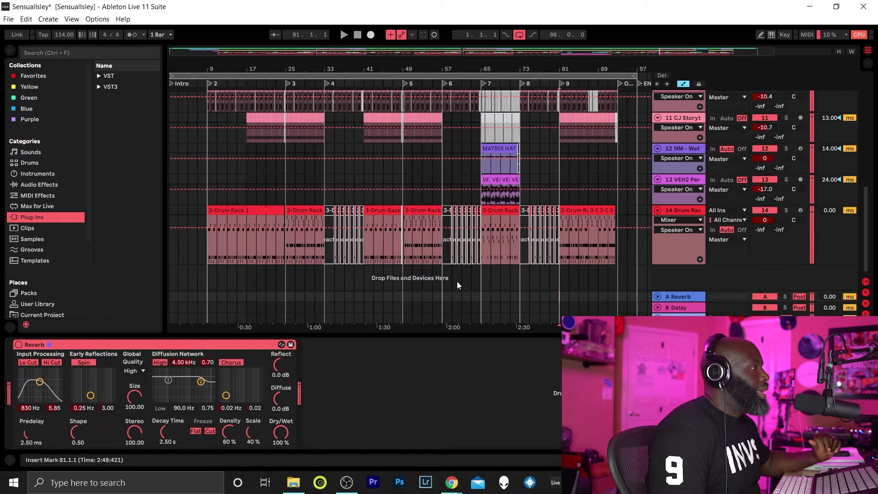
left_click(284, 281)
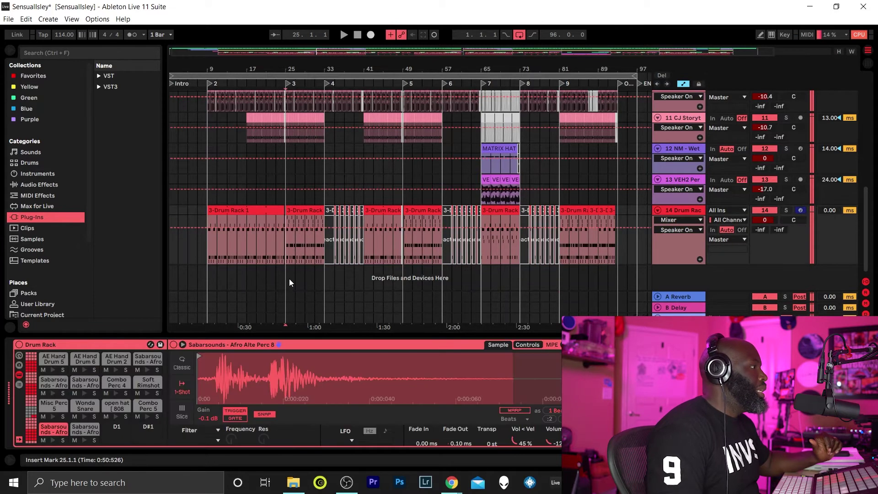
left_click(785, 201)
left_click(786, 210)
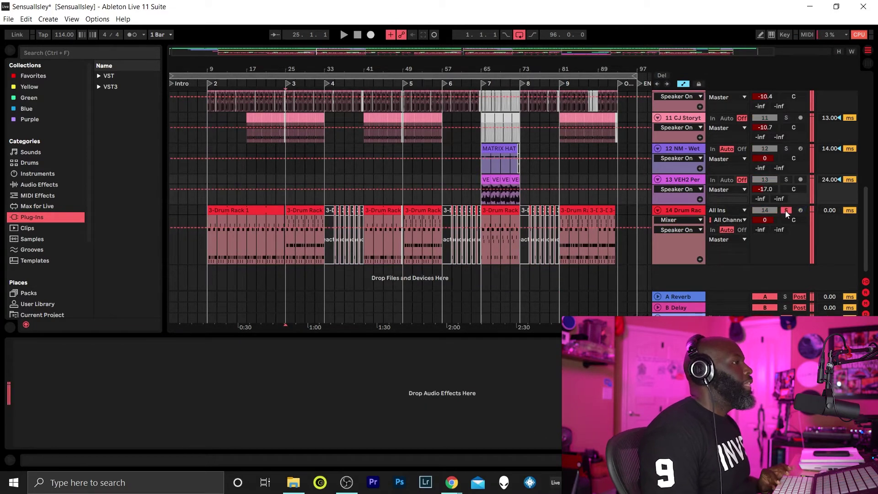
key("space")
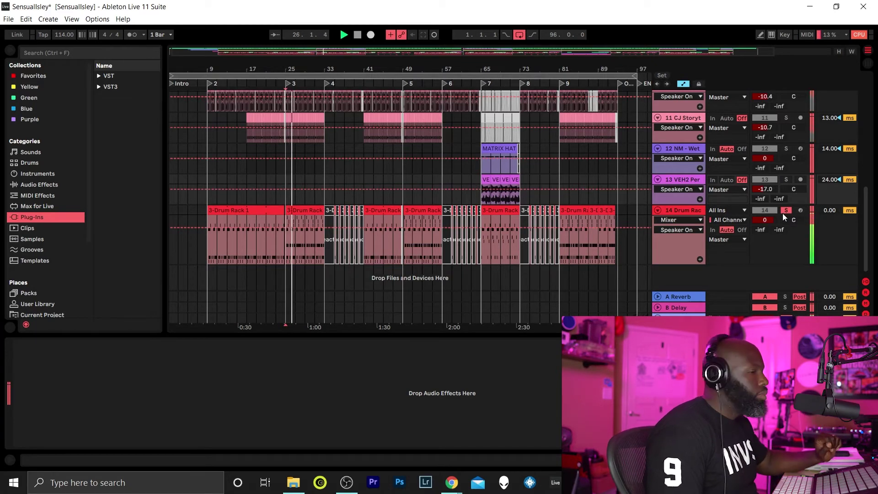
key("space")
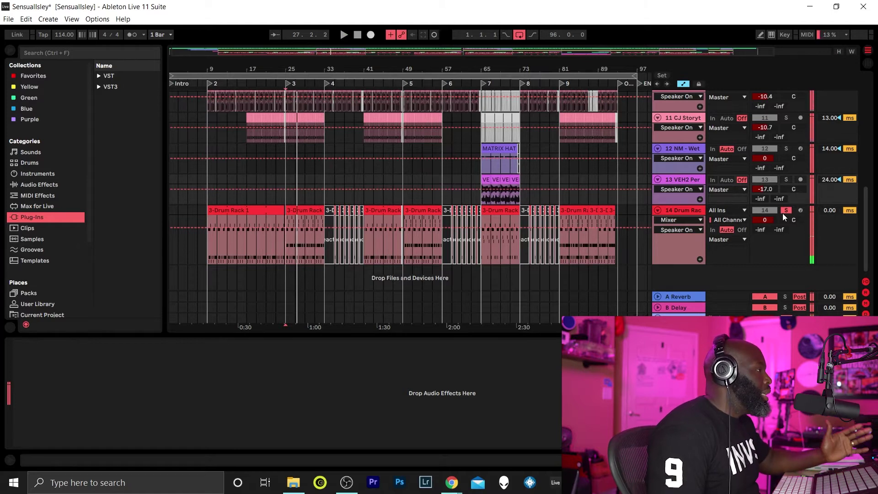
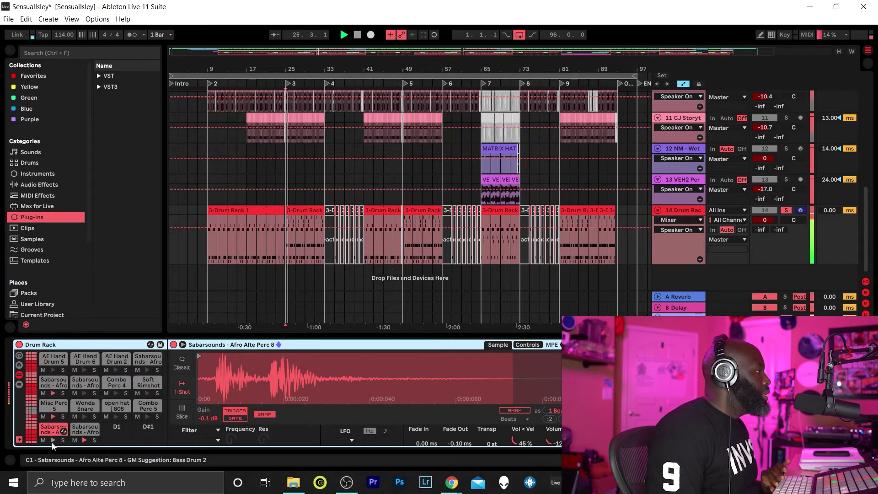
Solo the Sabarsounds - Afro Alte Perc 8 pad in the Drum Rack and audition it.
key("space")
left_click_drag(51, 432, 51, 440)
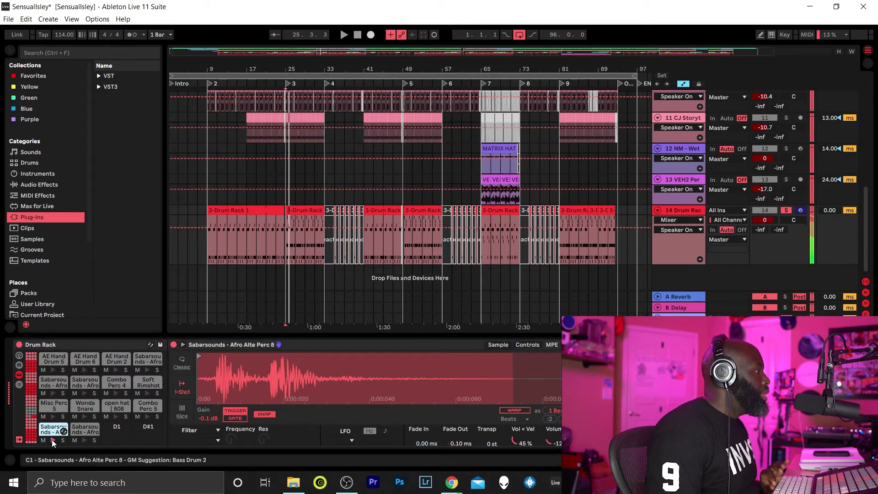
left_click(63, 440)
key("space")
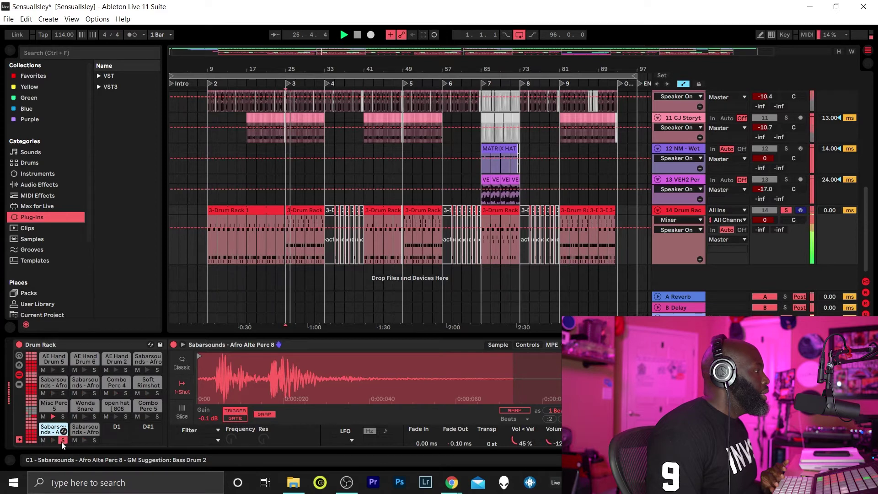
key("space")
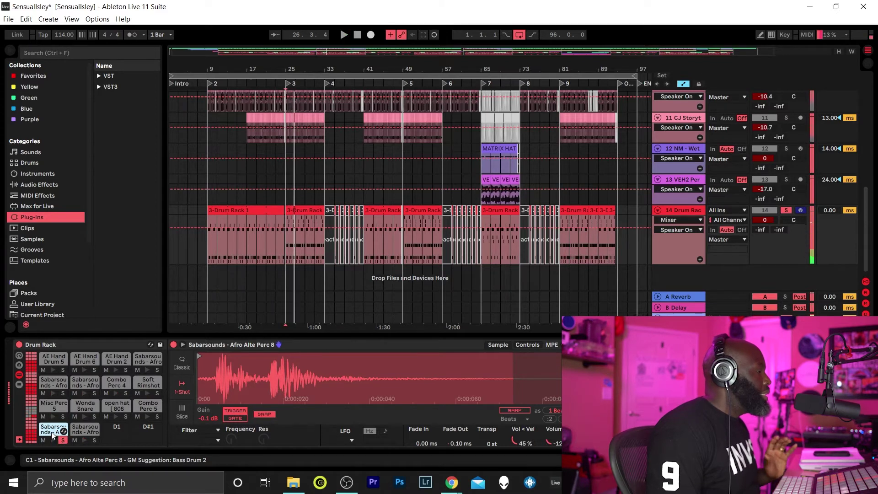
Extract the Sabarsounds - Afro Alte Perc 8 pad to a new MIDI track below the Drum Rack and expand that track.
left_click_drag(52, 434, 292, 273)
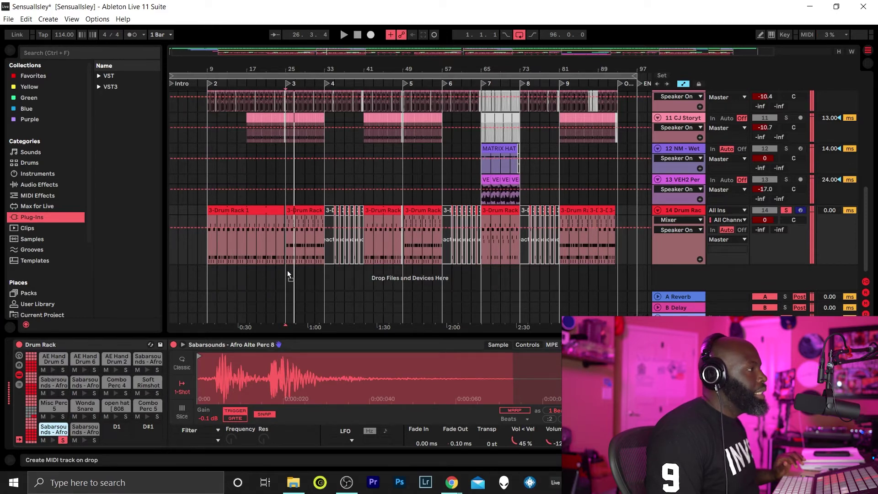
left_click_drag(288, 273, 287, 270)
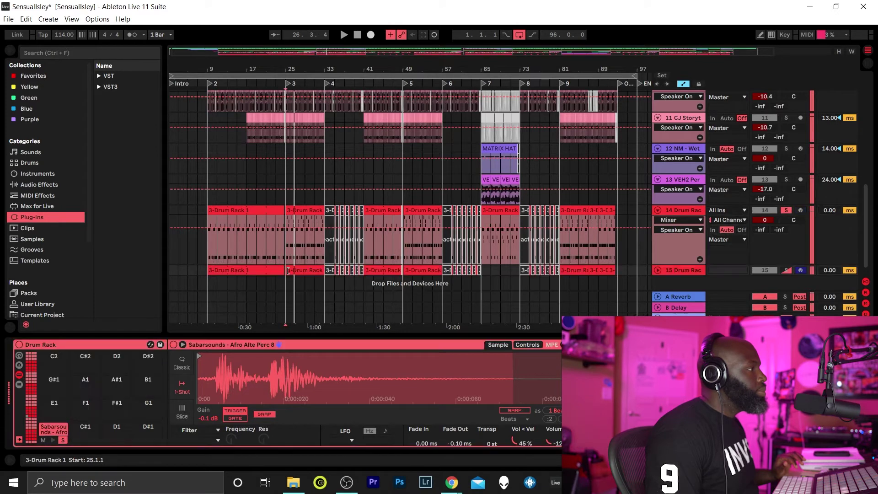
left_click(658, 270)
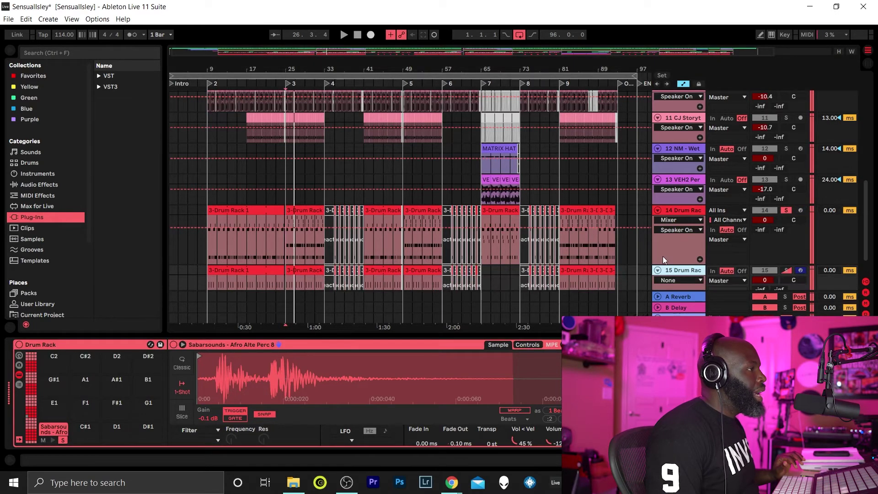
scroll(662, 257, "down", 1)
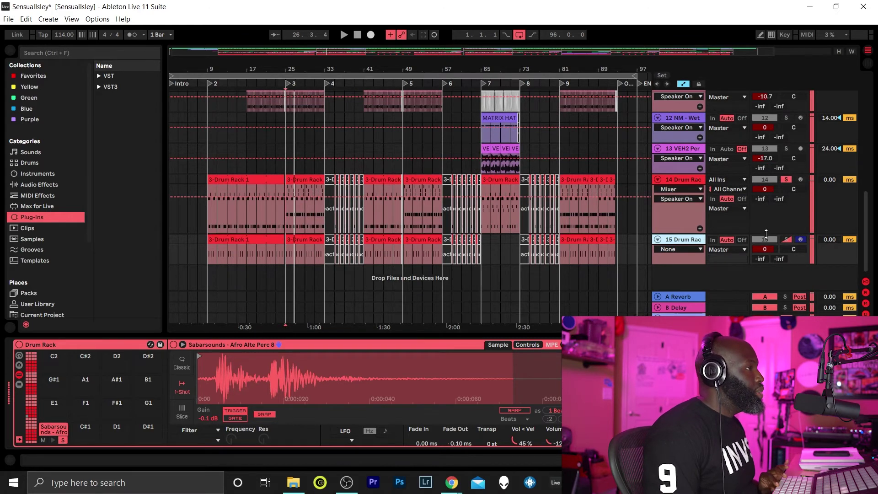
Audition the extracted 15 Drum Rack track soloed, and return the solo to the original 14 Drum Rack track.
key("space")
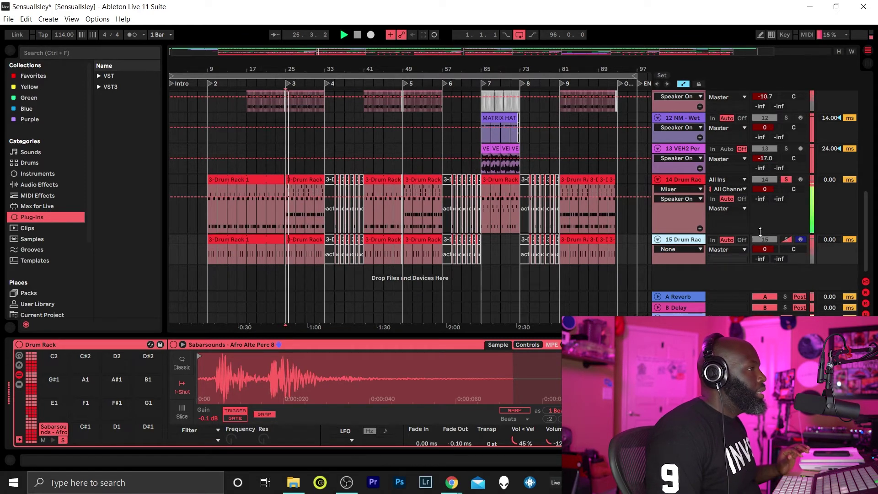
left_click(786, 240)
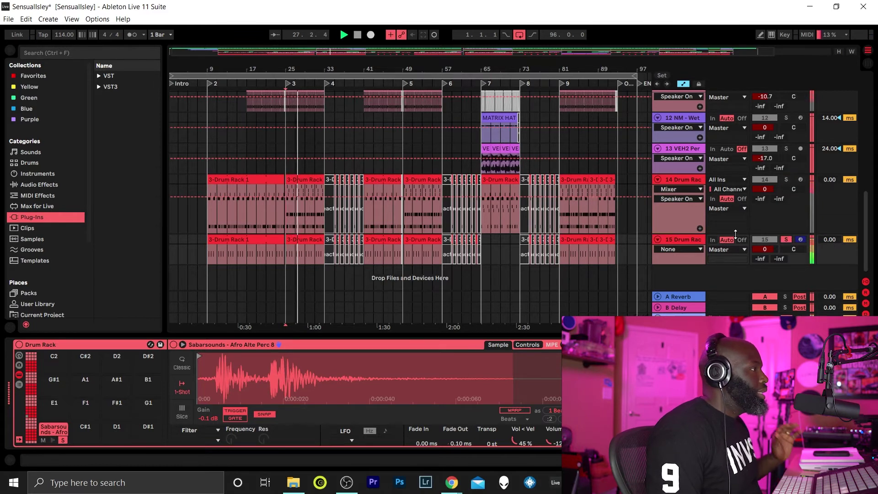
left_click(786, 179)
Rename the extracted 15 Drum Rack track as Clap.
left_click(685, 239)
key("ctrl+r")
type("Clap")
key("Return")
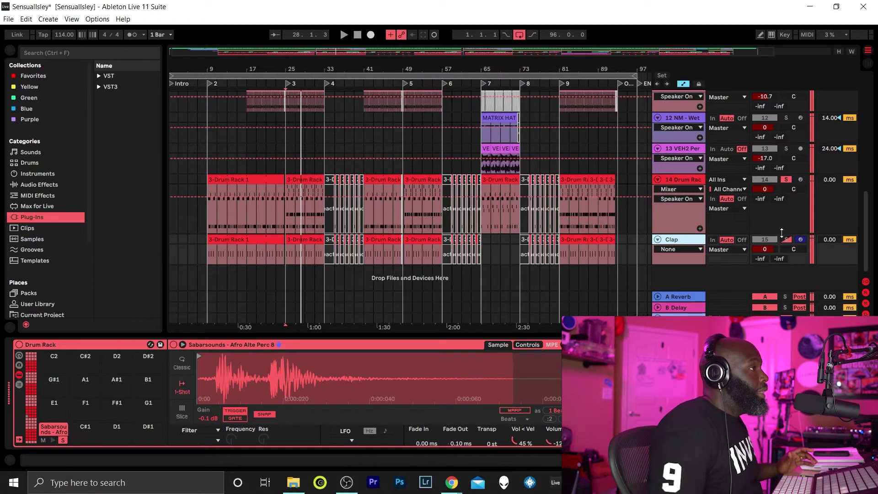
Extract the Misc Perc 5 pad from the 14 Drum Rack track to its own MIDI track and audition the original rack soloed.
left_click(693, 178)
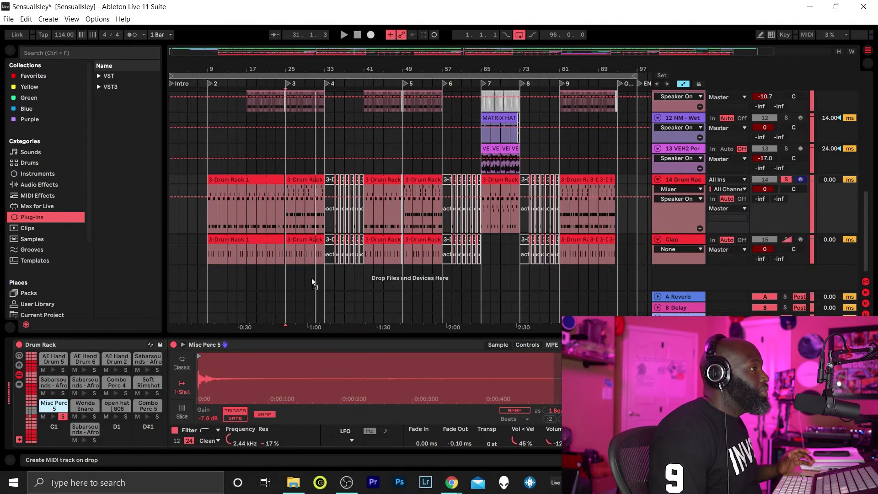
left_click_drag(53, 404, 277, 272)
key("space")
left_click(786, 169)
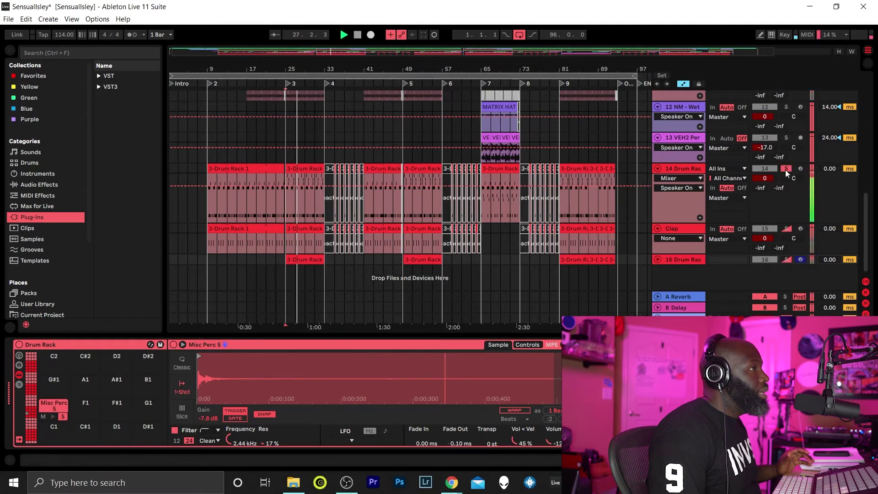
left_click(787, 169)
Extract the Sabarsounds - Afro Alte Perc 3 pad to a new MIDI track and rename the 16 Drum Rack track as Perc 5.
left_click_drag(86, 382, 277, 274)
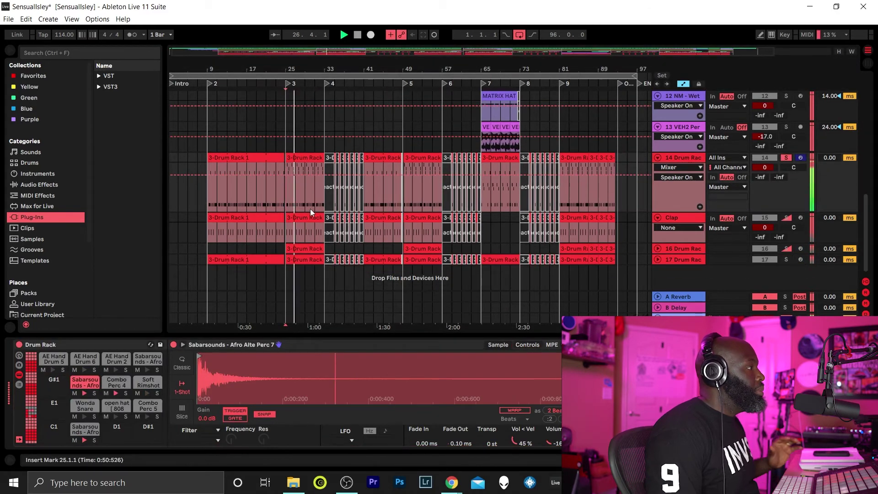
left_click(680, 249)
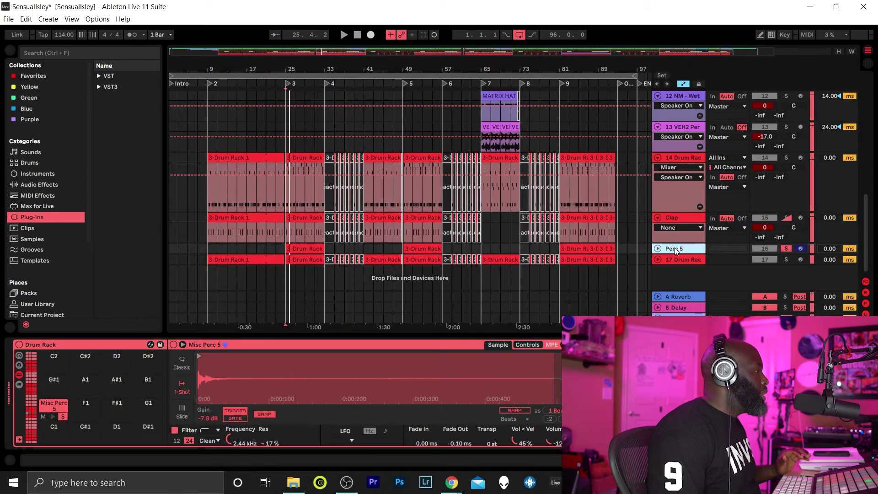
Duplicate the 14 Drum Rack track and name the original Kick and the copy Perc other.
left_click(668, 158)
key("ctrl+d")
left_click(684, 158)
type("Kick")
key("Tab")
type("Perc other")
Select all the split drum tracks from Kick through Perc 3.
scroll(690, 108, "down", 2)
left_click(679, 121)
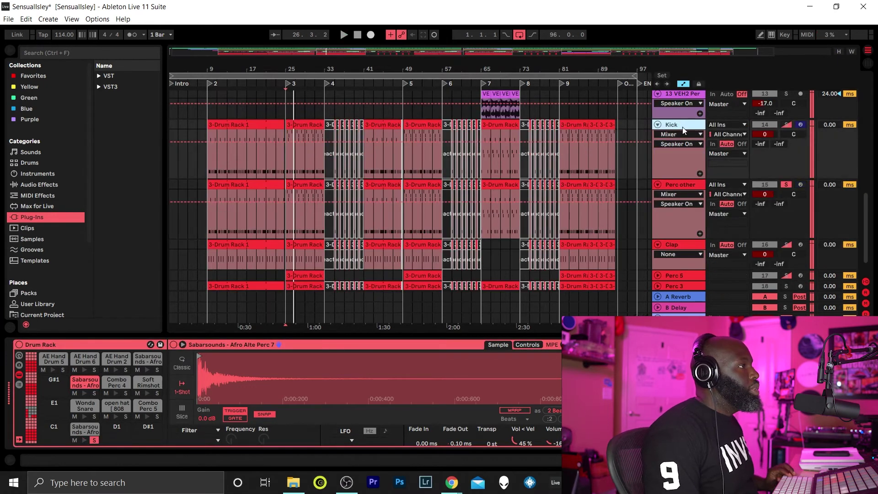
scroll(677, 237, "down", 1)
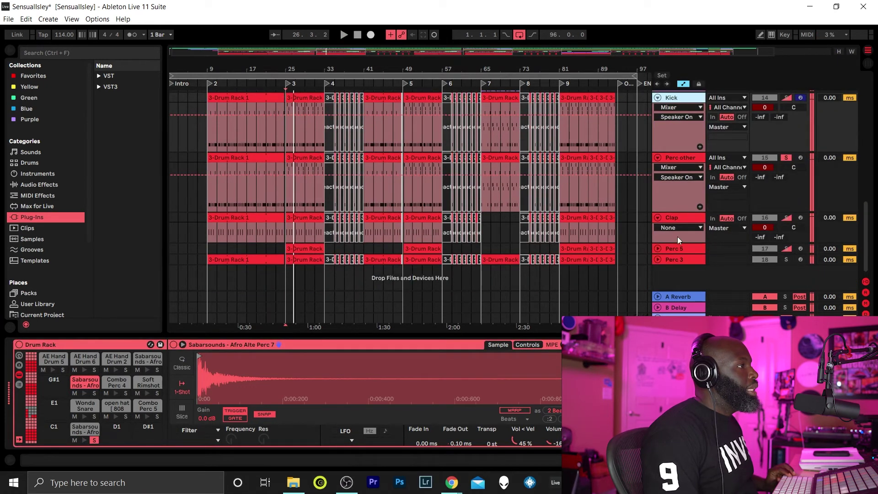
left_click(690, 259, "shift")
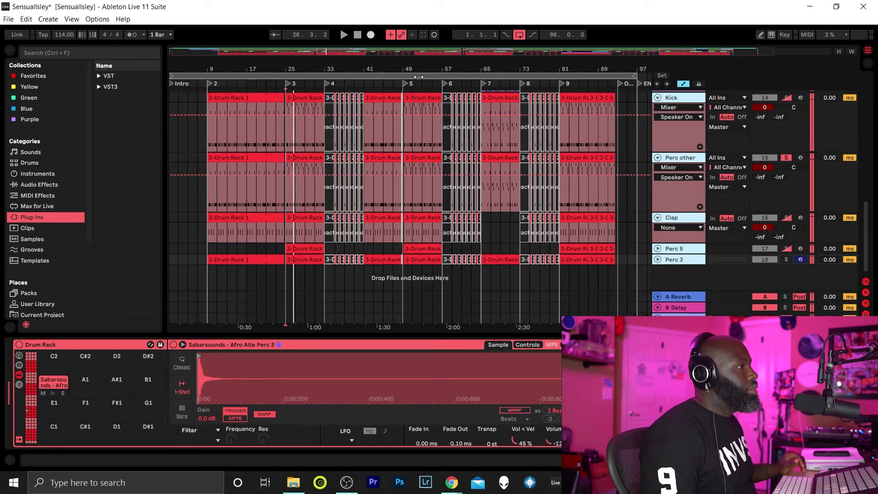
Select the arrangement's full length across the tracks, from 1.1.1 to 97.1.1.
key("ctrl+a")
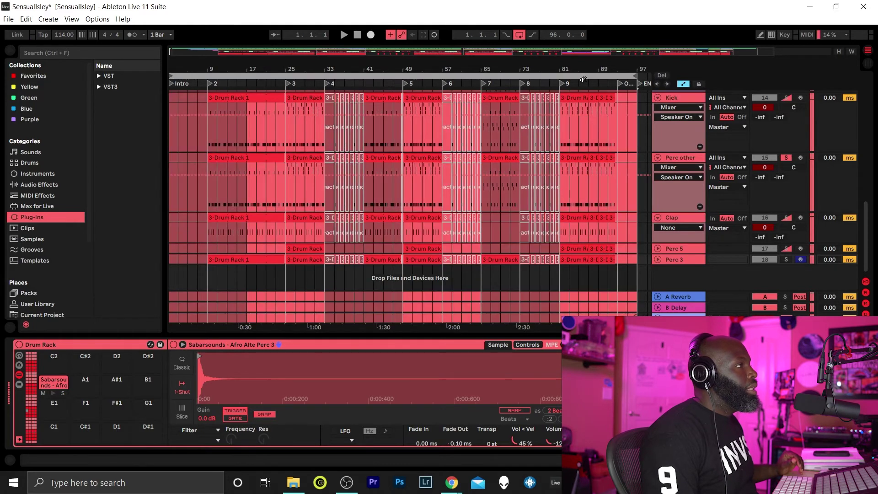
left_click(677, 98)
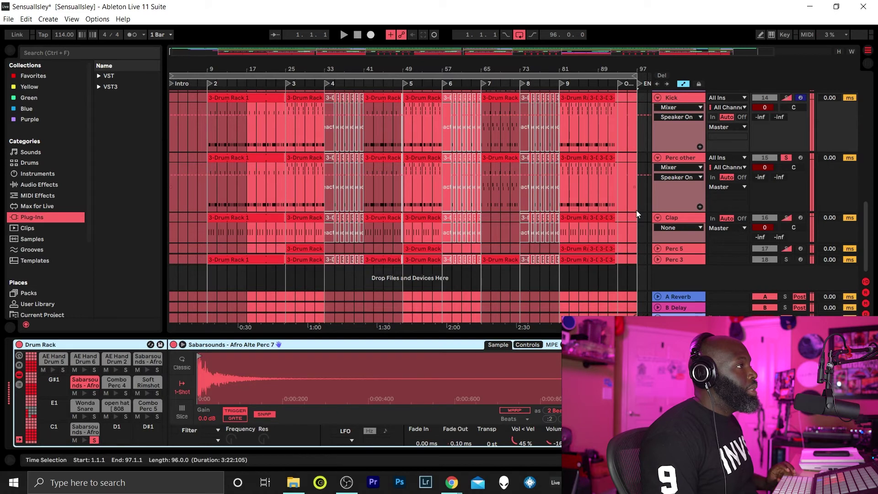
key("ctrl+a")
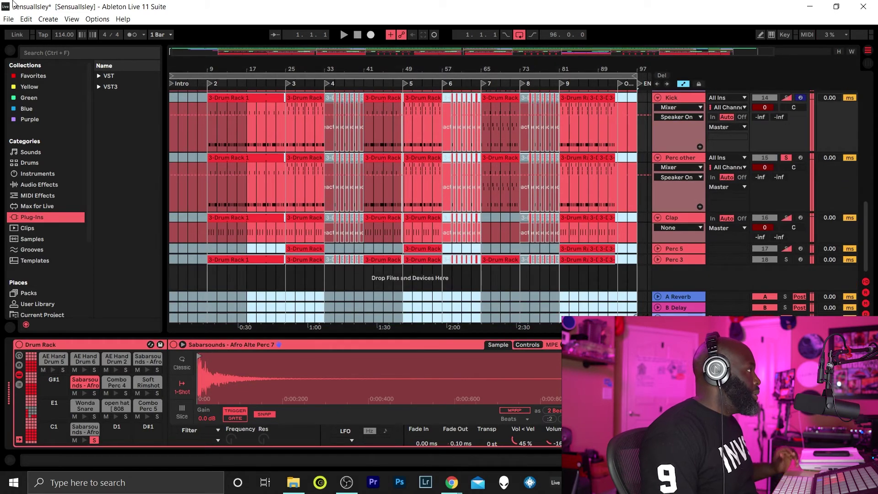
Export audio with Selected Tracks Only as the rendered track, saving WAV files named SensualIsley in the SensualIsley STEMS folder.
left_click(8, 19)
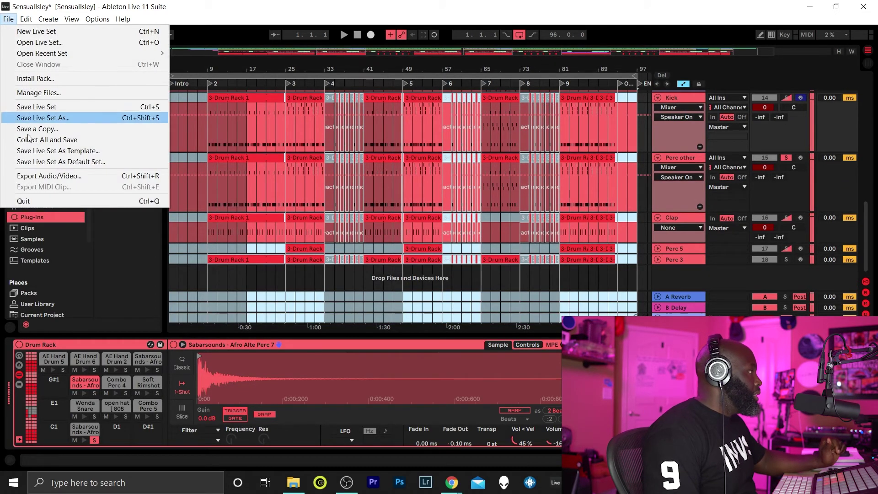
left_click(58, 176)
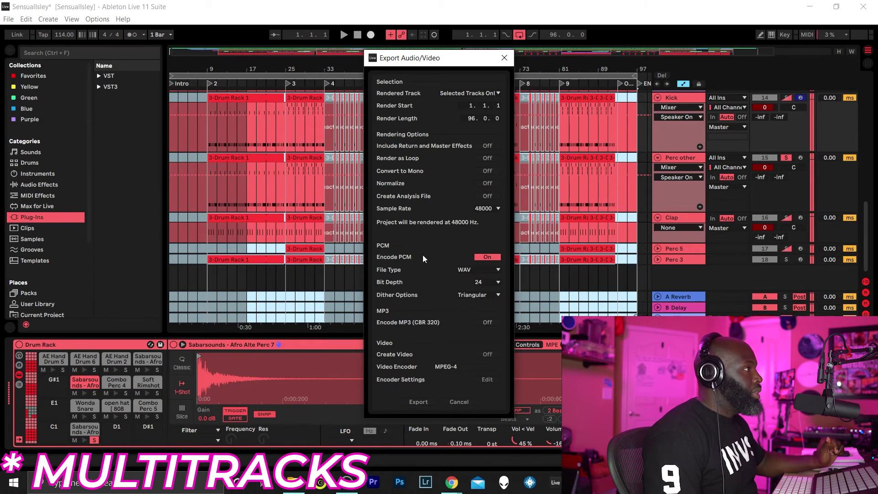
left_click(469, 93)
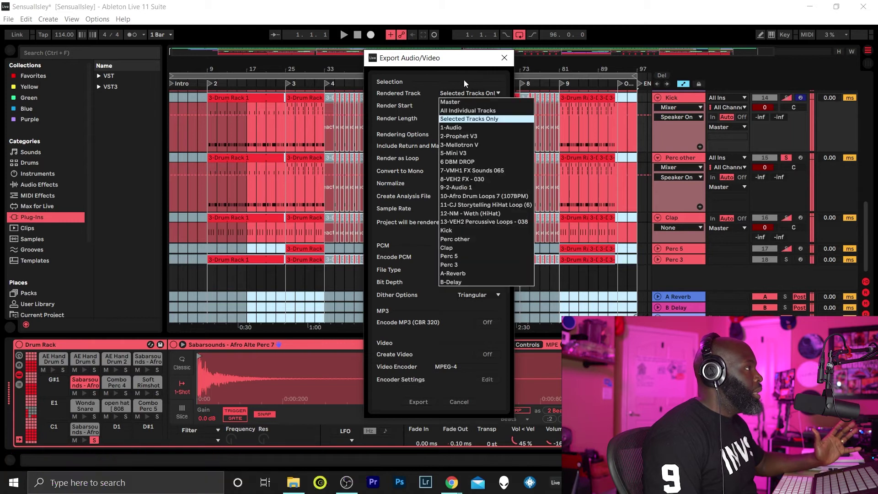
left_click(469, 119)
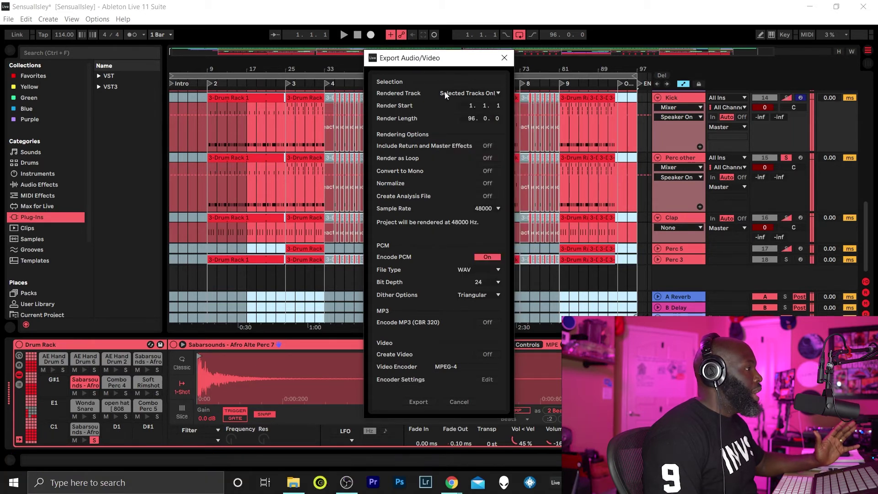
left_click(419, 401)
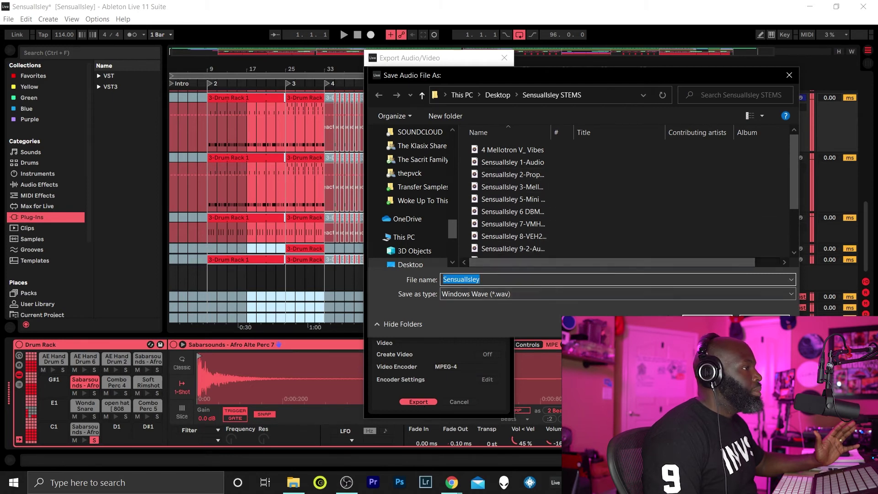
left_click(700, 320)
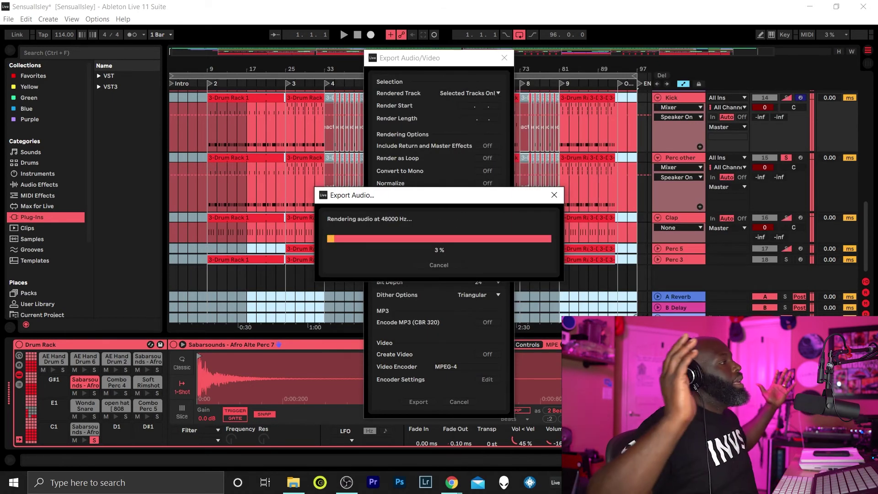